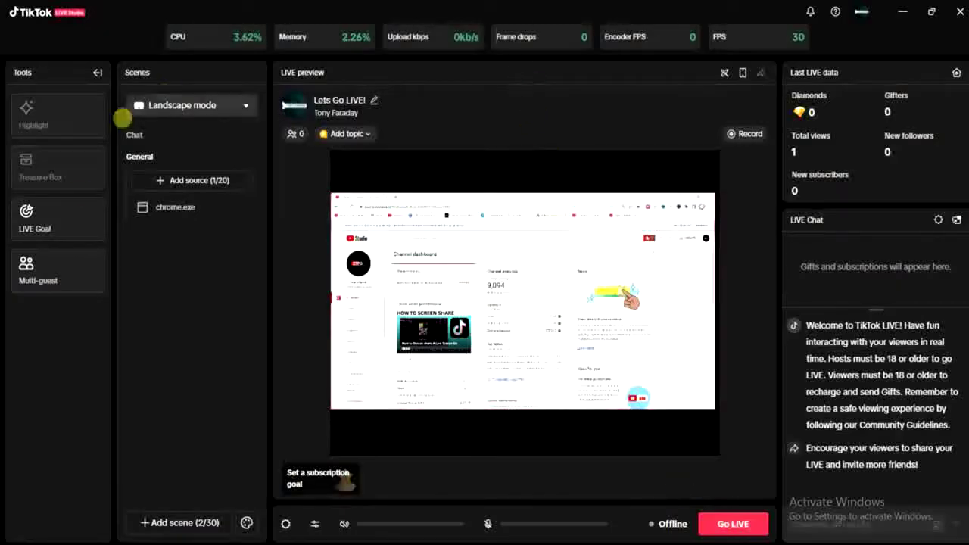
Step: Select the chrome.exe window capture in the preview and delete it from the scene
click(556, 252)
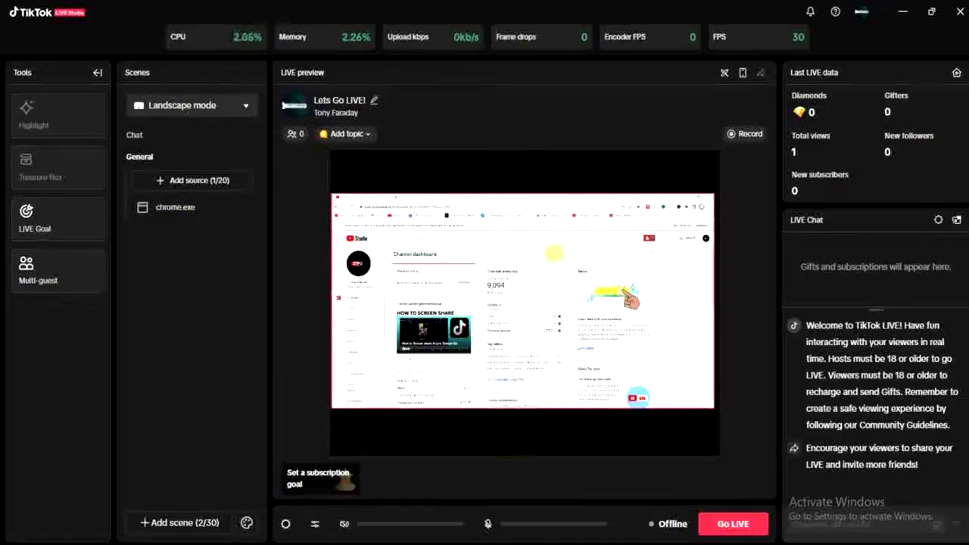
click(553, 252)
right_click(557, 258)
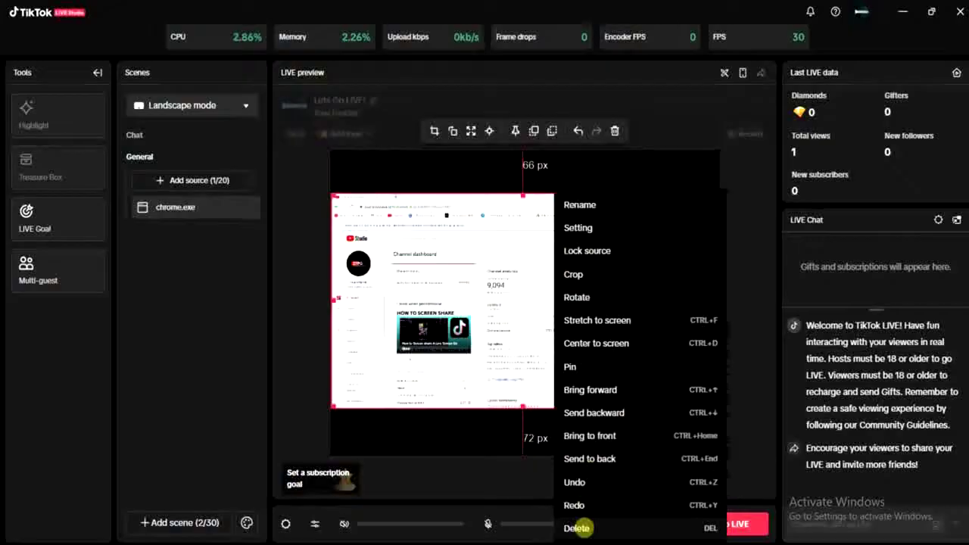
click(584, 524)
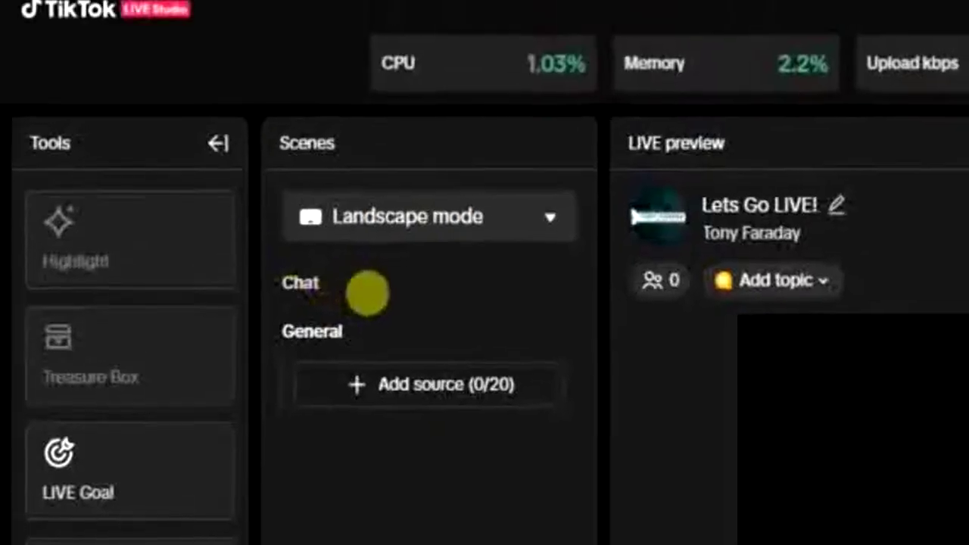
Step: Delete the Chat scene and confirm the deletion so only General remains
click(369, 304)
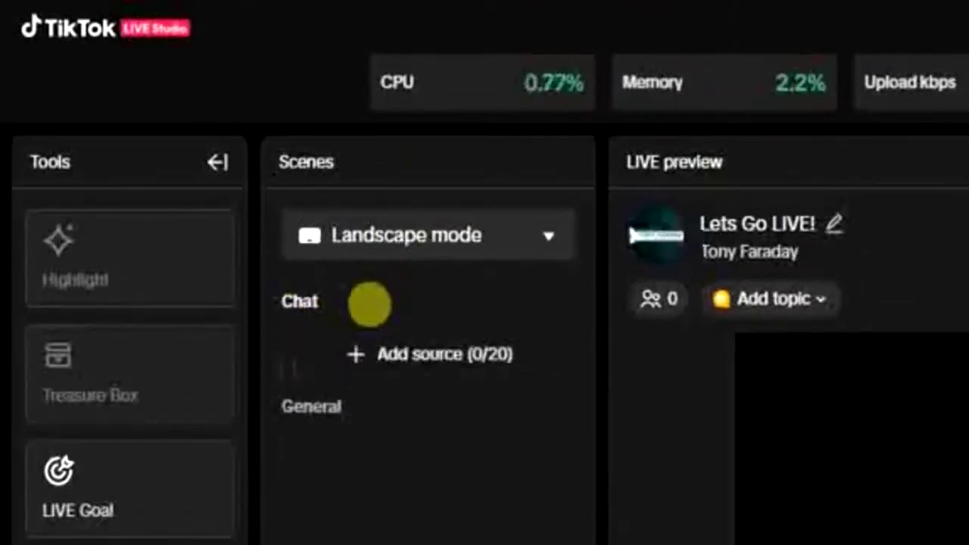
right_click(370, 304)
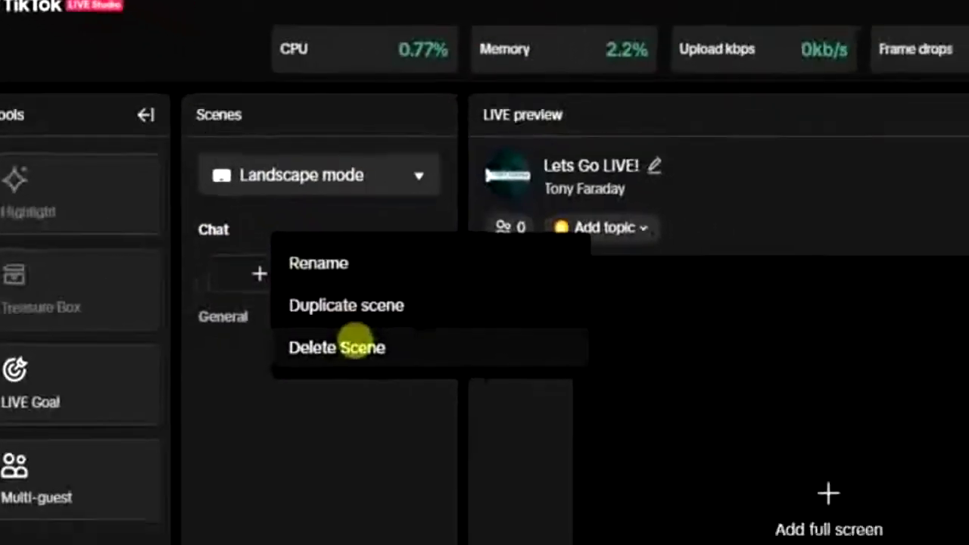
click(461, 437)
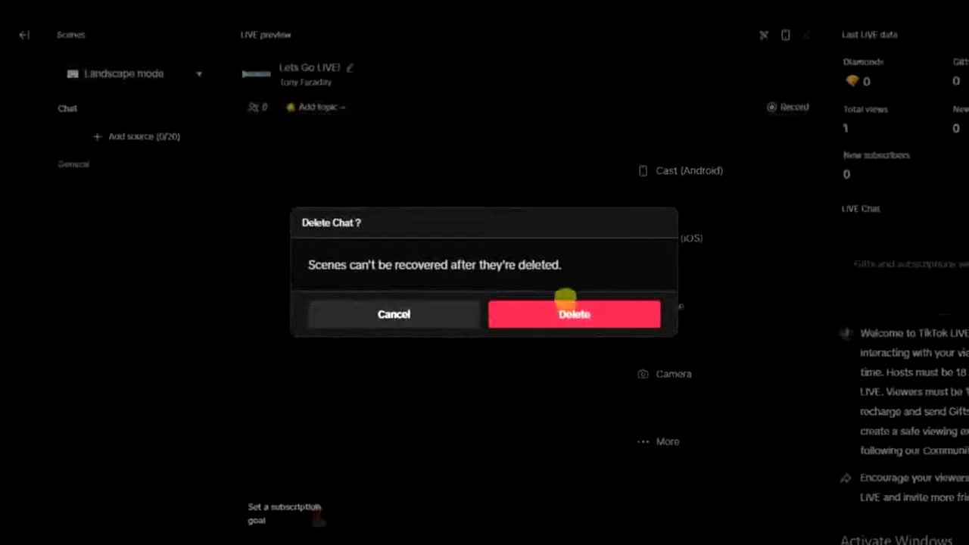
click(584, 320)
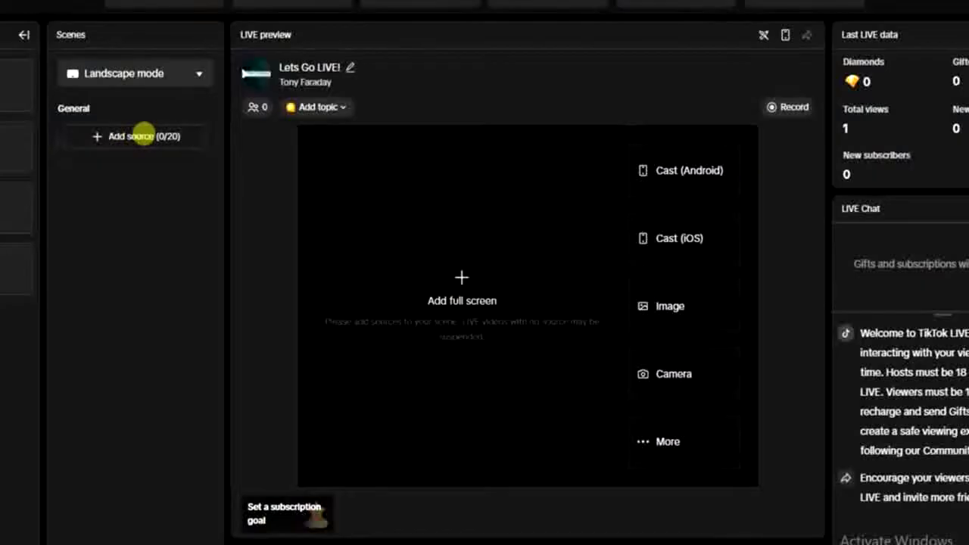
Step: Add a Video-type source to reach the Add video dialog
click(143, 136)
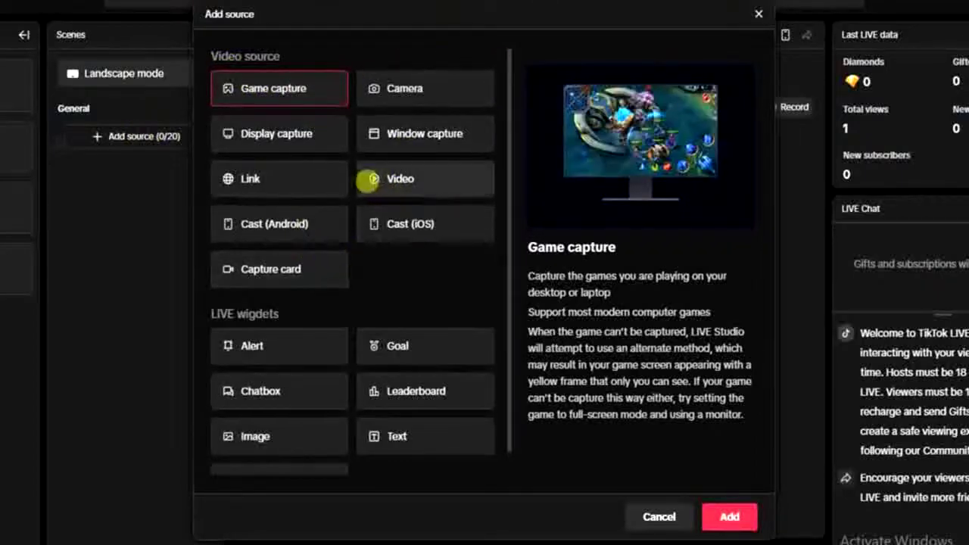
click(382, 178)
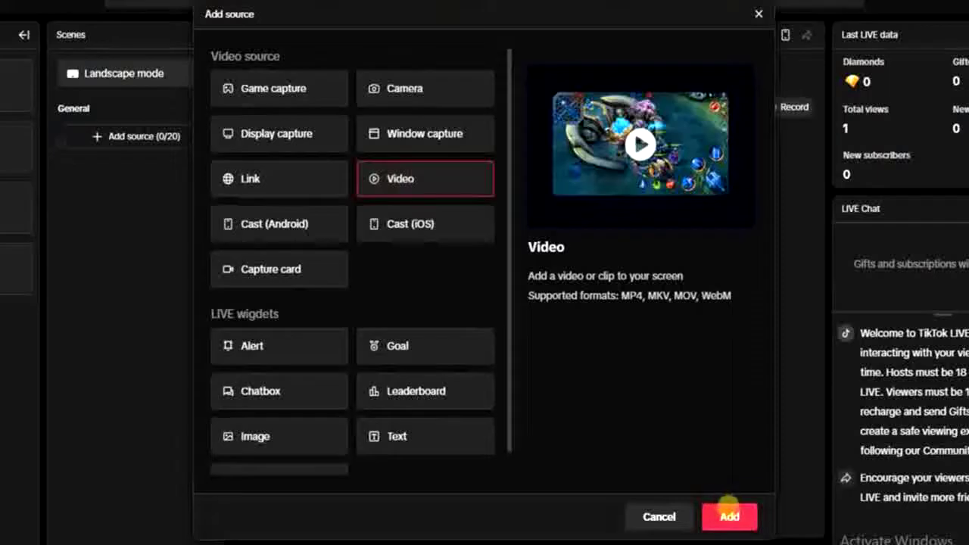
click(725, 515)
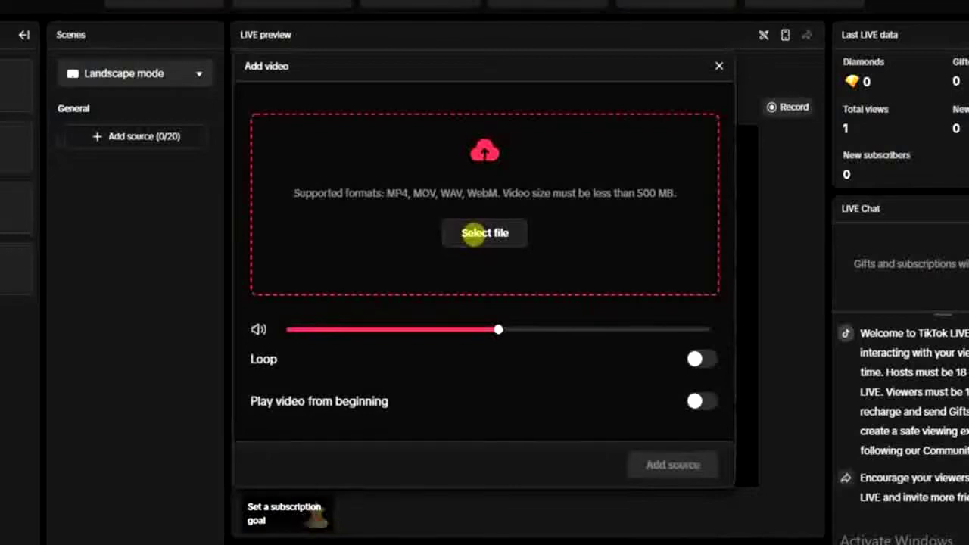
Step: Load 'Beast (2022) (NetNaija.com)' from the Videos folder into the video source
click(475, 234)
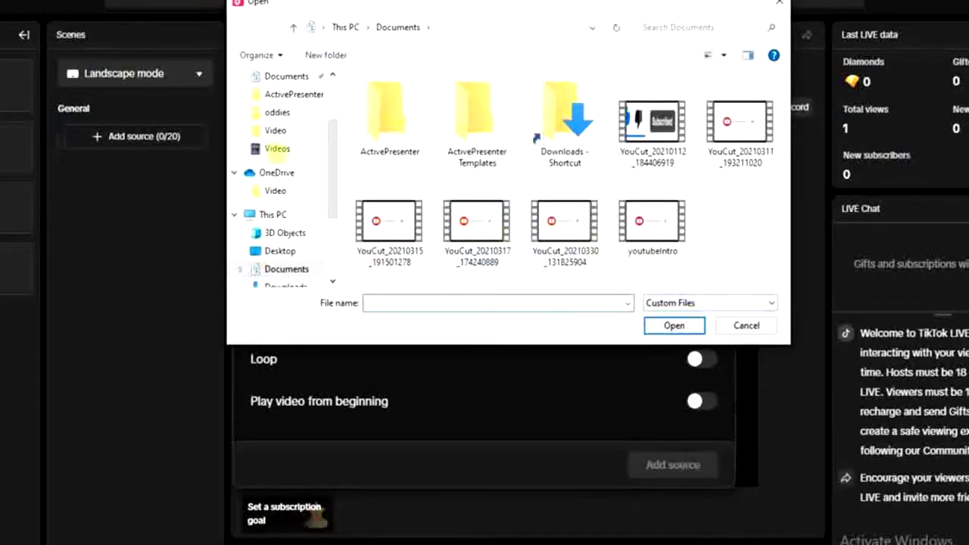
click(277, 148)
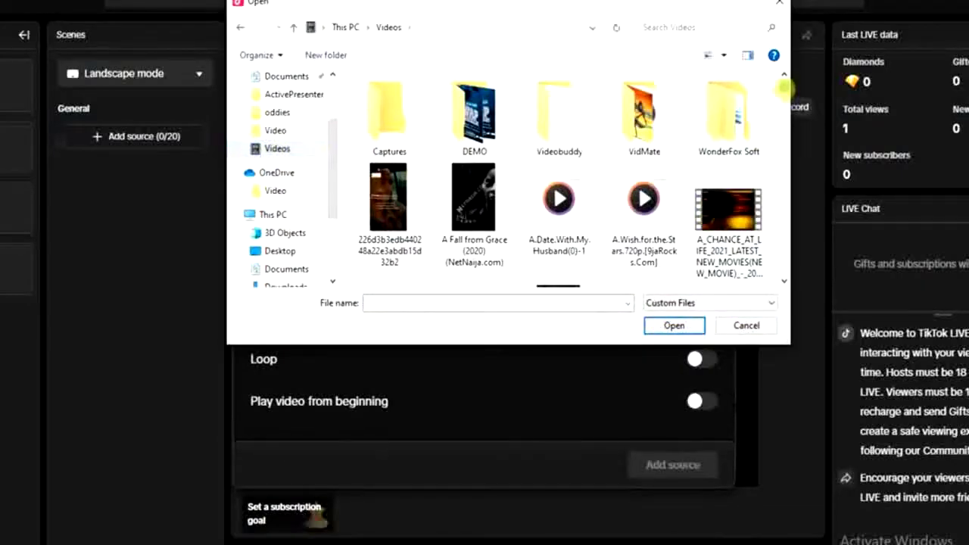
drag(784, 90, 784, 107)
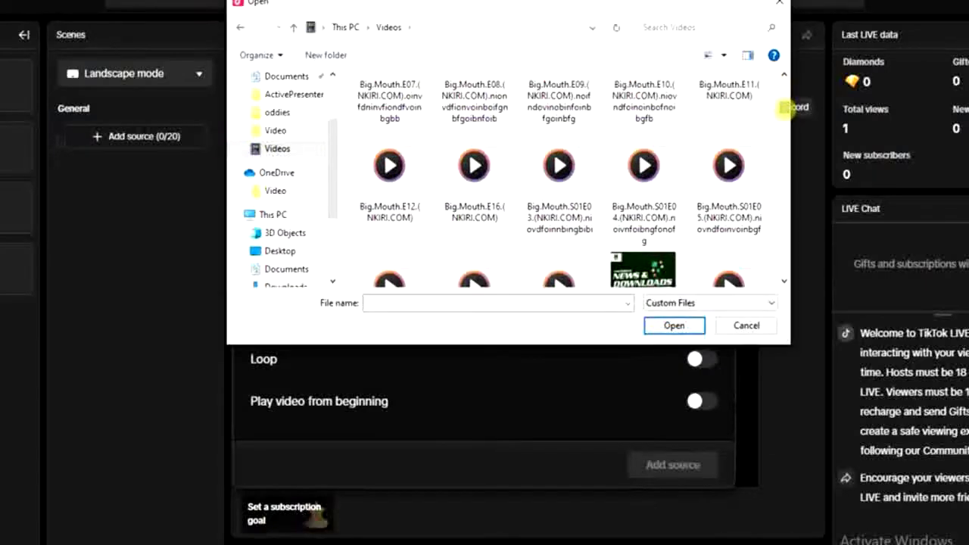
drag(787, 107, 784, 90)
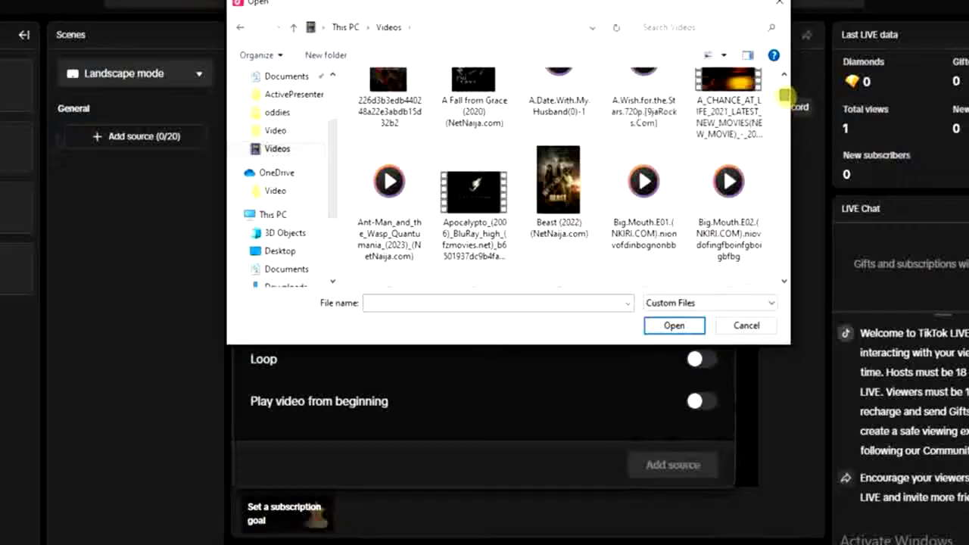
click(557, 182)
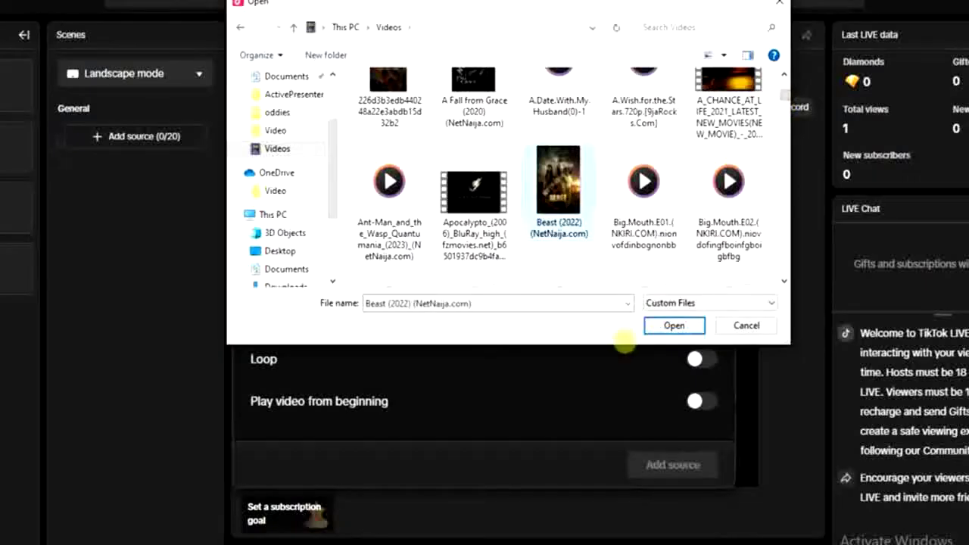
click(672, 326)
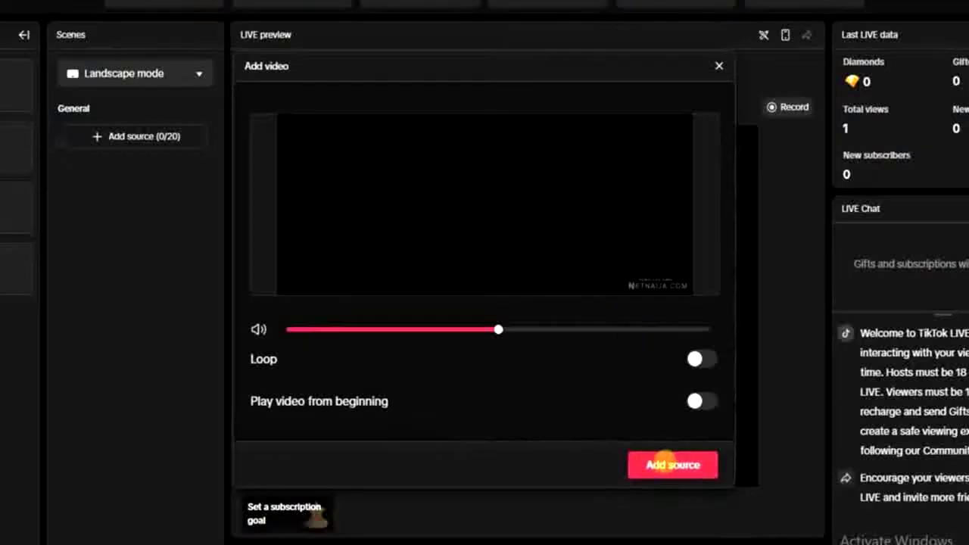
Step: Add the Beast video to the scene, then select and delete it, leaving 0/20 sources
click(672, 465)
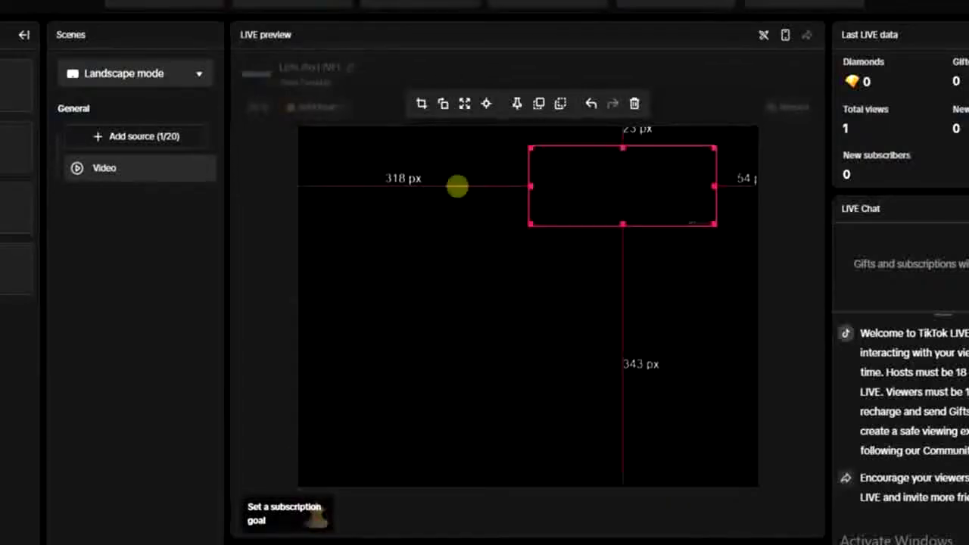
click(505, 297)
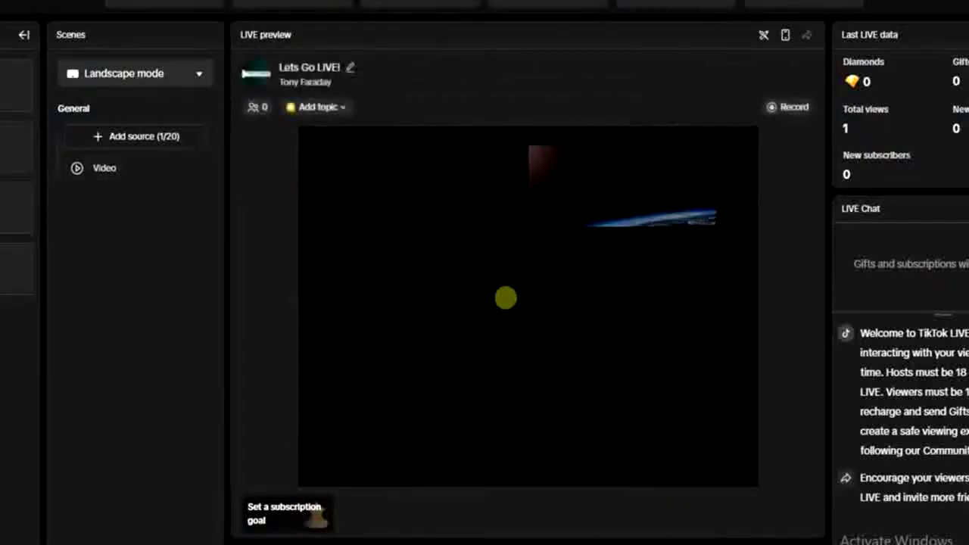
click(621, 198)
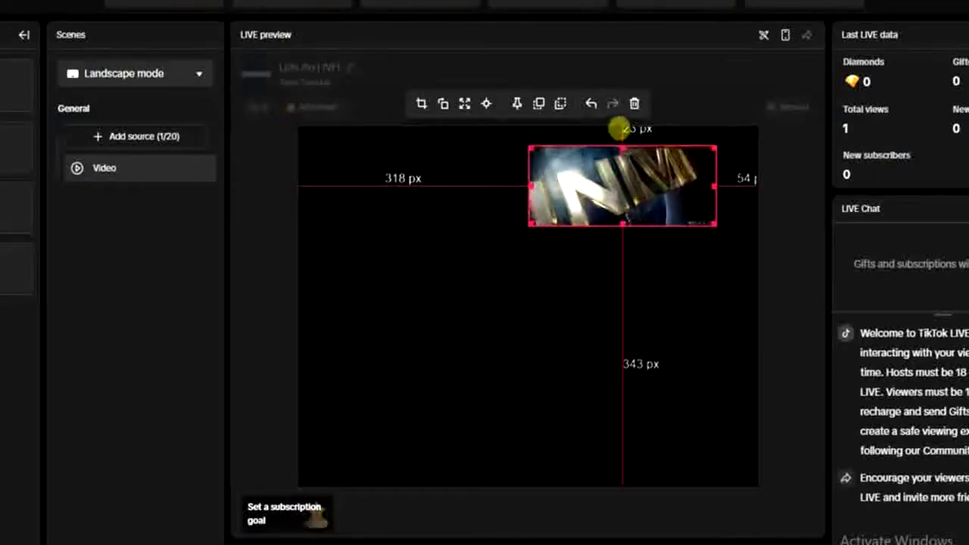
click(634, 101)
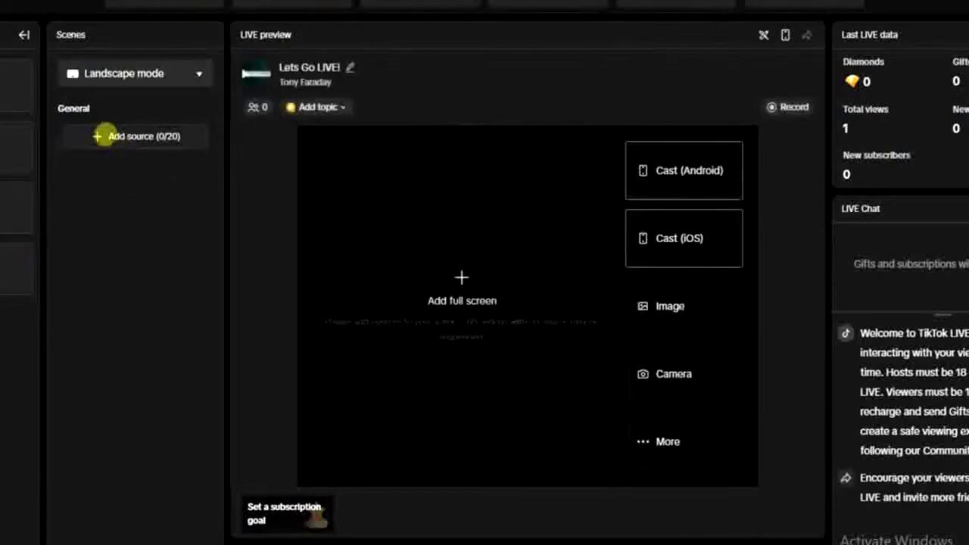
Step: Start a new Video source and continue to its settings dialog
click(98, 136)
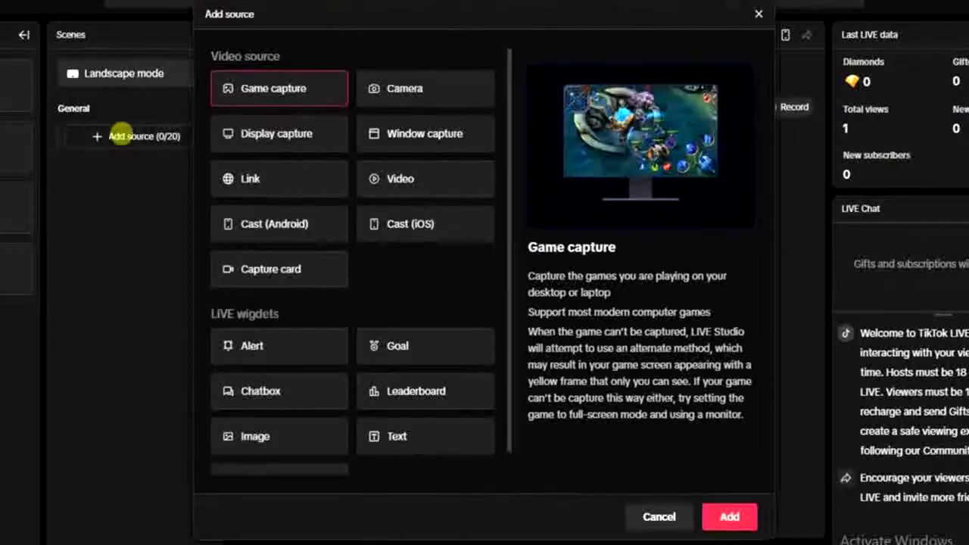
click(422, 171)
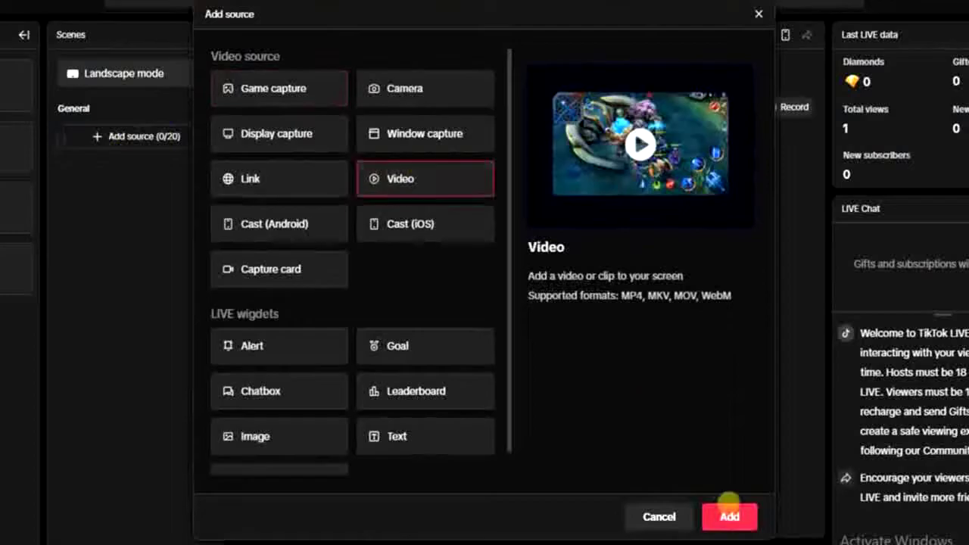
click(729, 516)
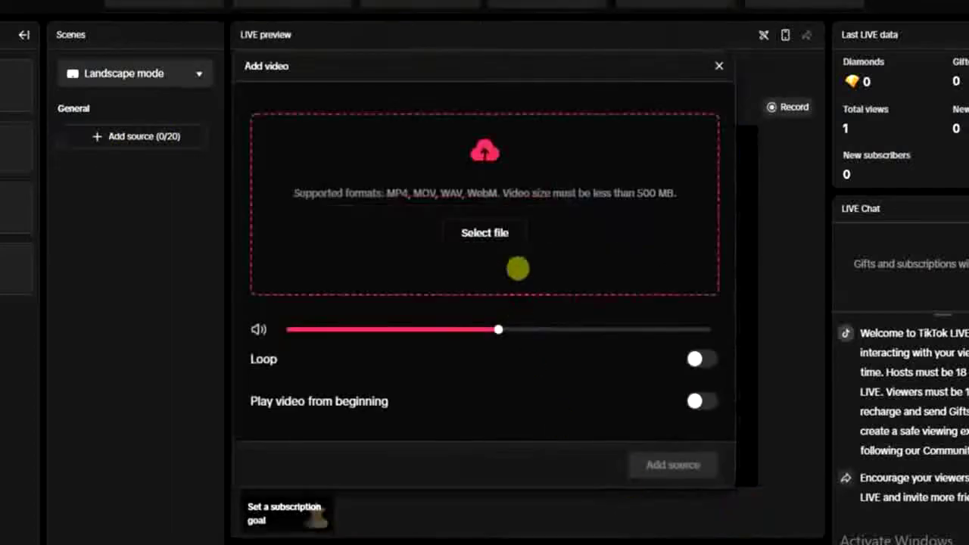
Step: Load the youtubeIntro file from Documents into the video source
click(494, 234)
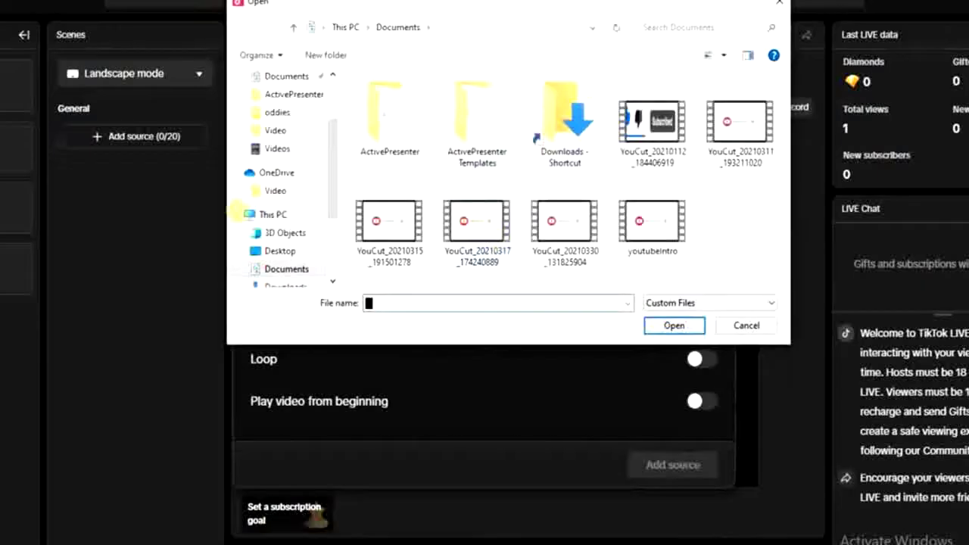
click(640, 219)
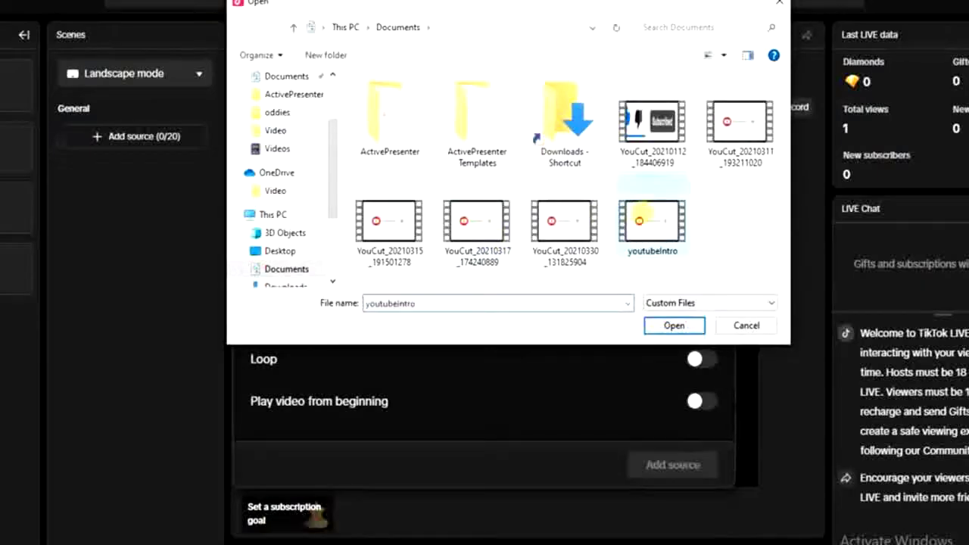
click(672, 325)
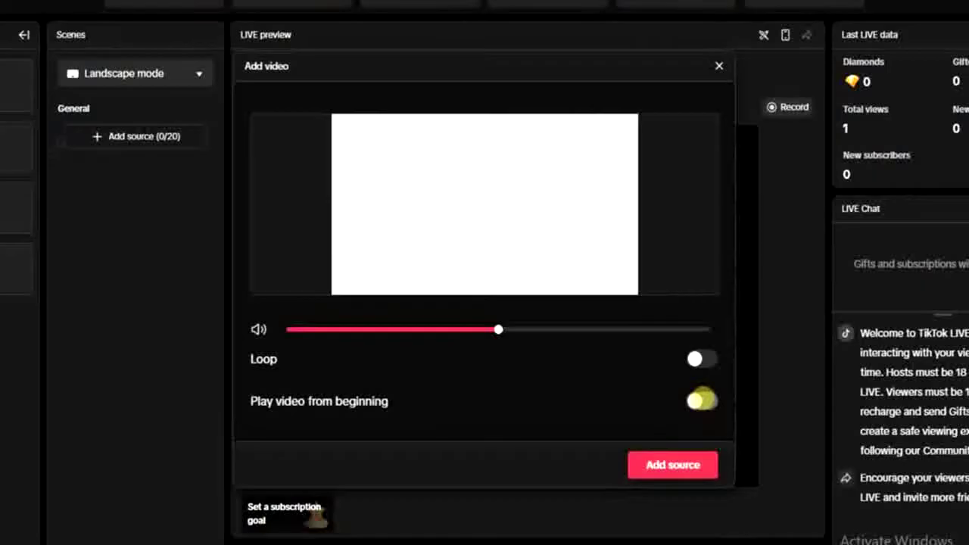
Step: Turn on Play video from beginning, leave Loop off, and add youtubeIntro to the scene (1/20)
click(702, 399)
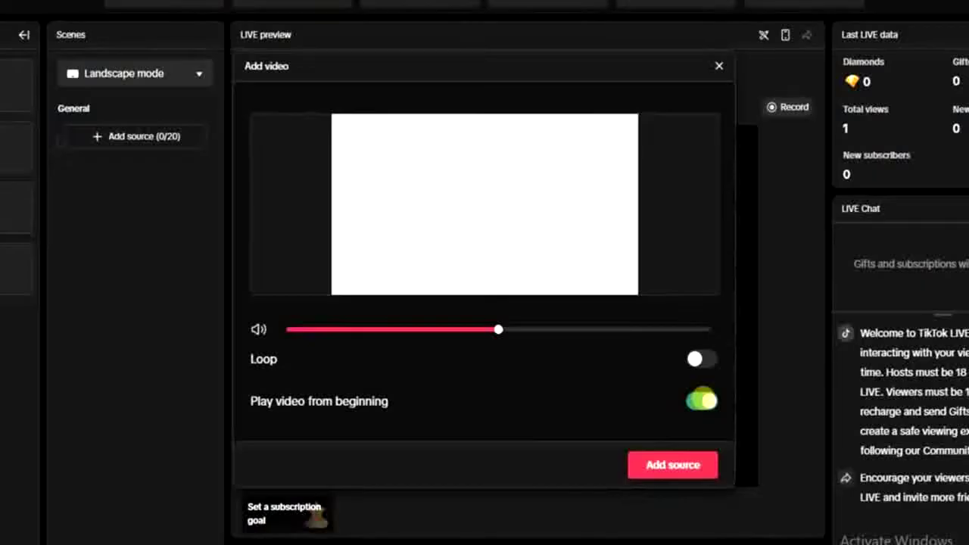
click(703, 358)
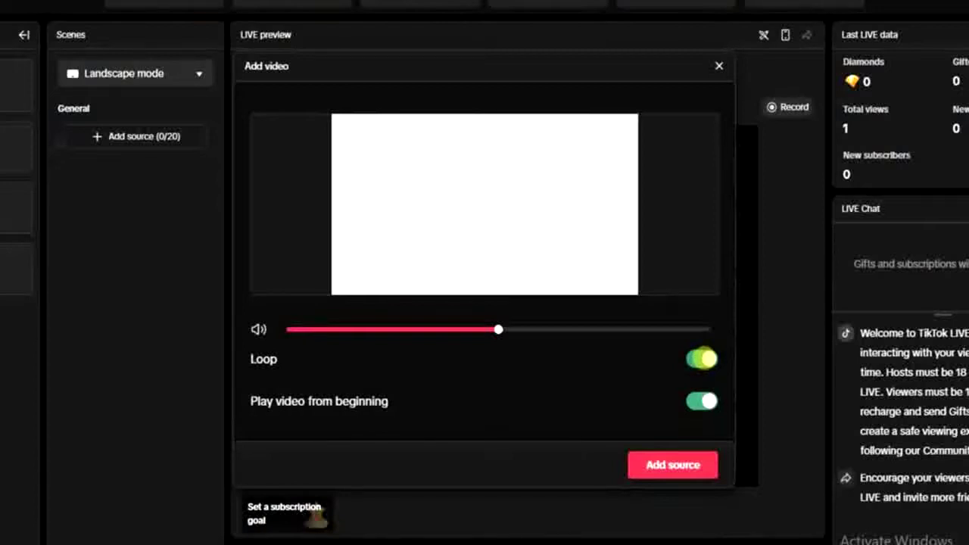
click(702, 359)
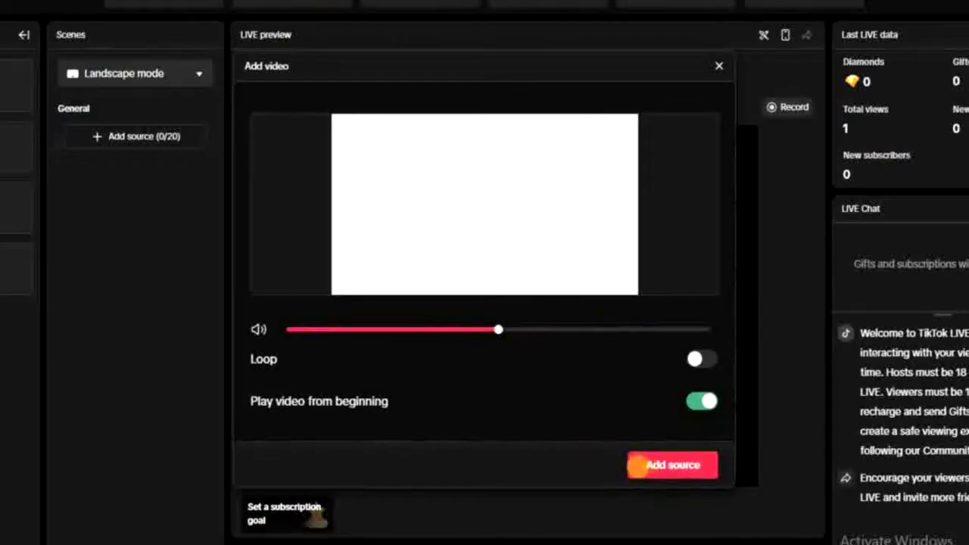
click(652, 464)
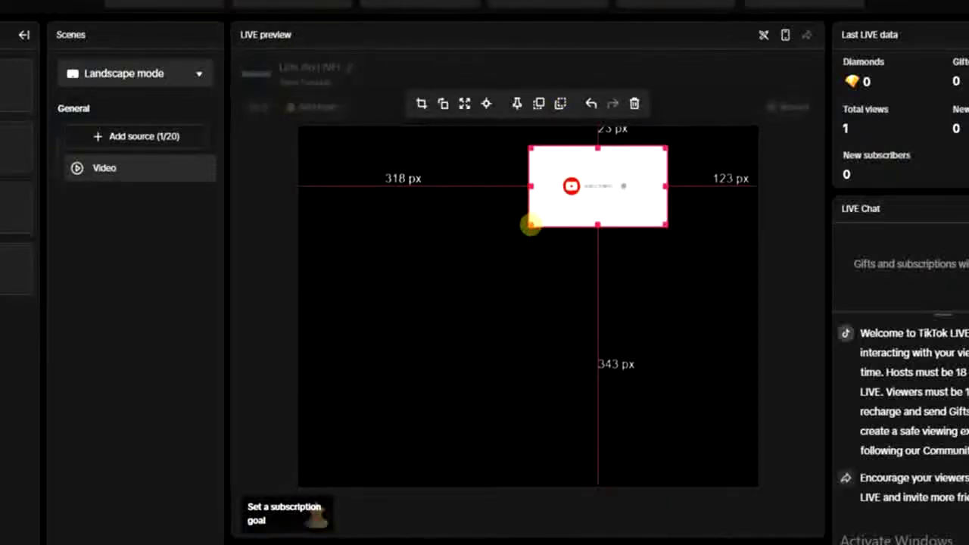
Step: Drag the youtubeIntro video's handles out to the left, right, bottom and top preview edges
drag(530, 224, 300, 381)
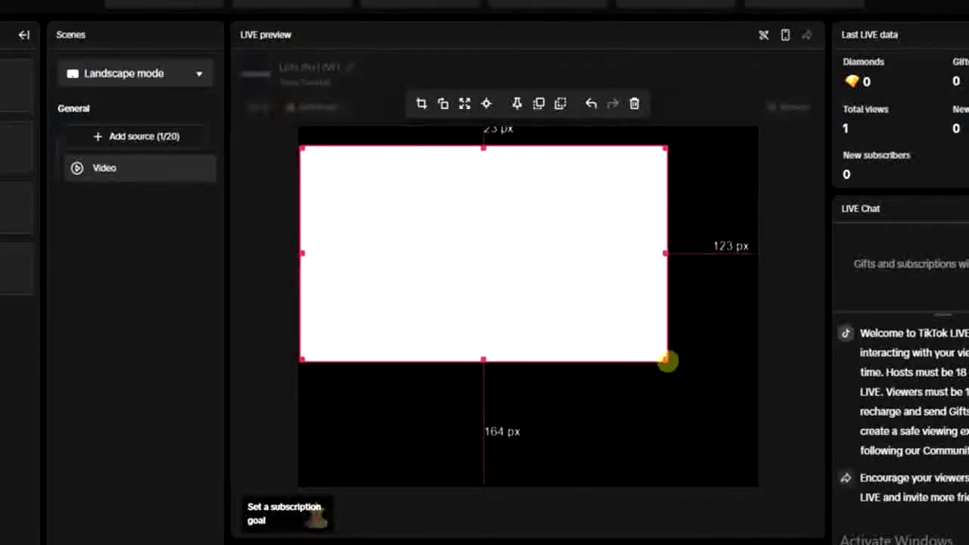
drag(663, 359, 753, 412)
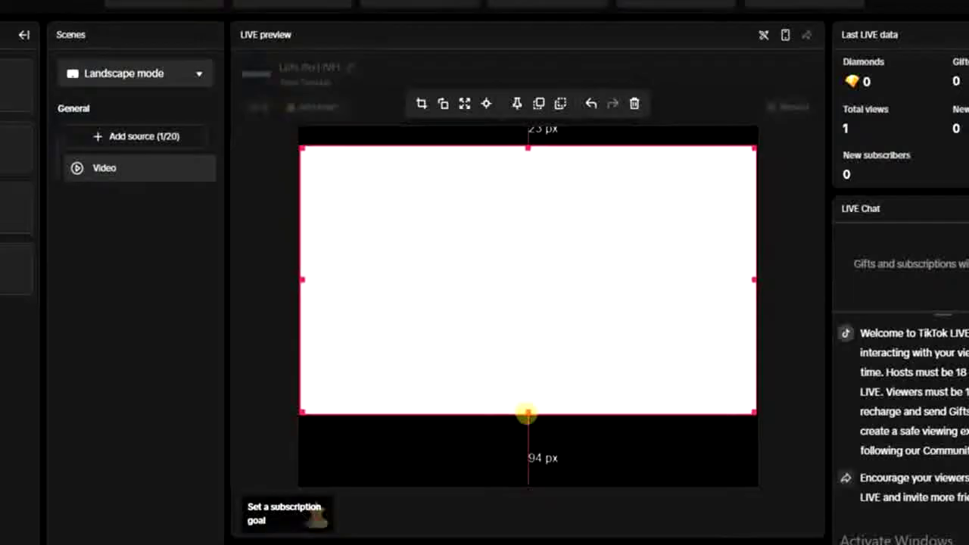
drag(528, 413, 532, 483)
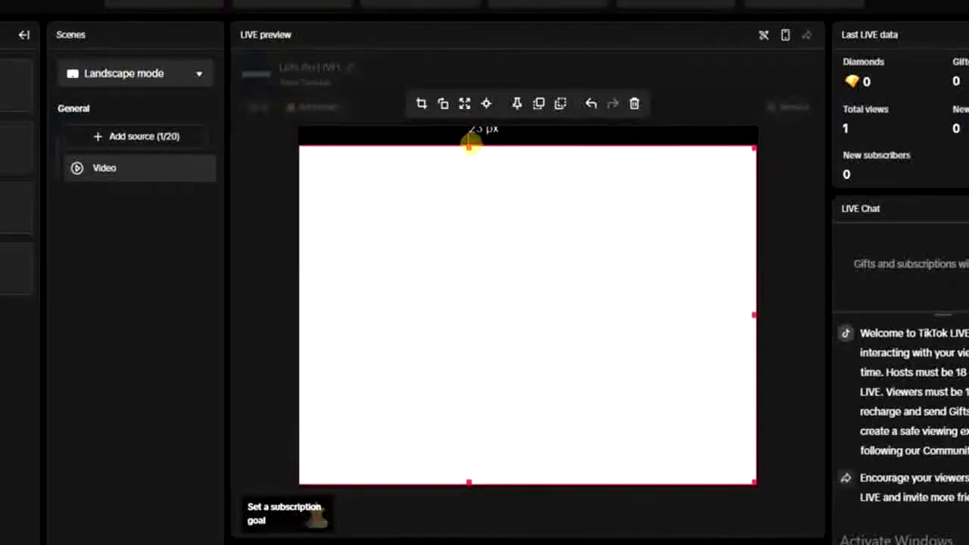
drag(468, 147, 469, 127)
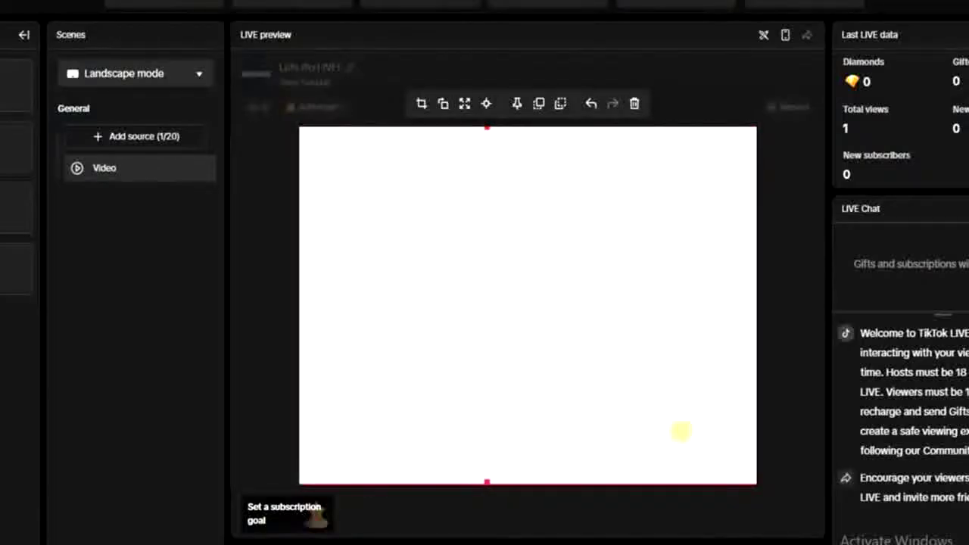